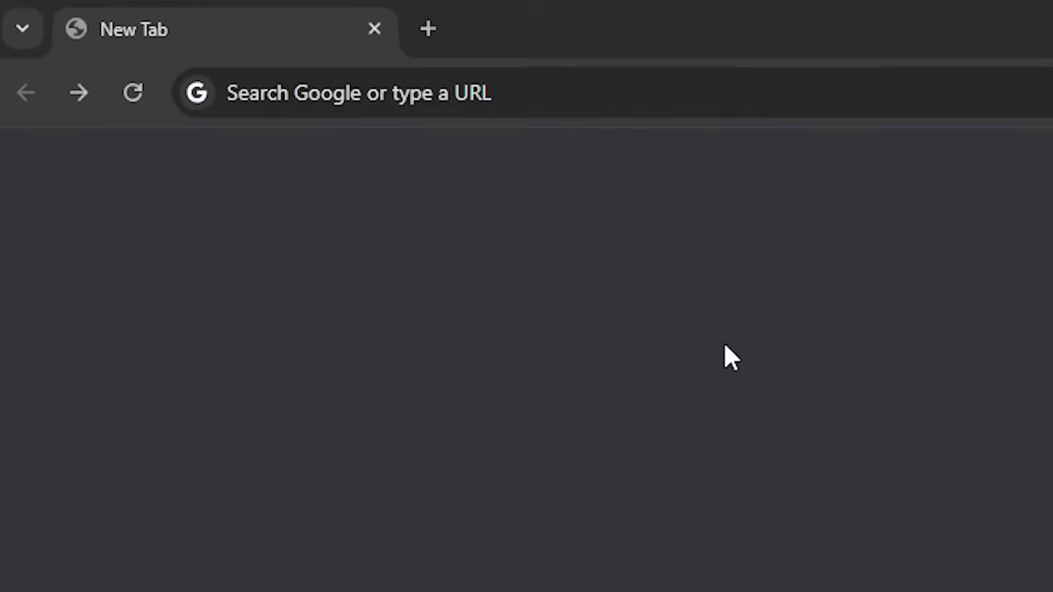
# - Load the mockofun.com website
pyautogui.click(594, 93)
pyautogui.write('mockofun.com')
pyautogui.press('Return')
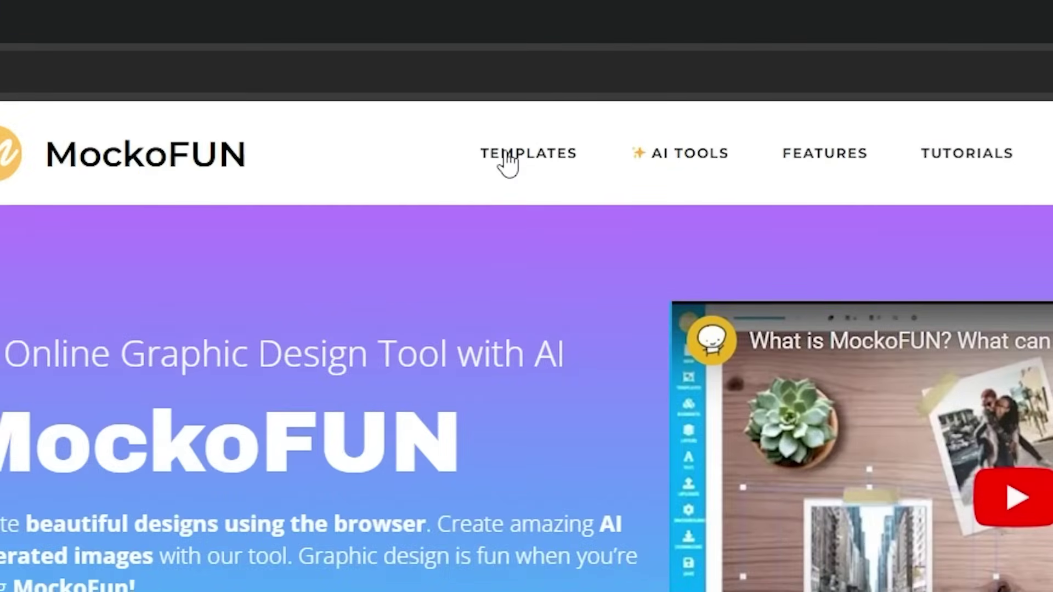
# - Search the Templates catalogue for 'stencil maker from photo'
pyautogui.click(507, 162)
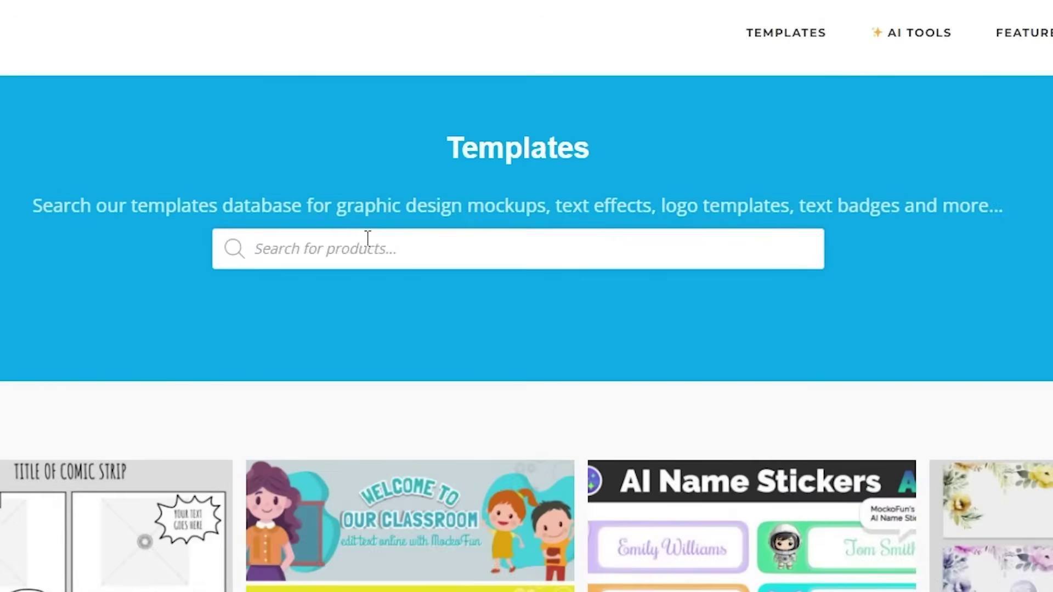
pyautogui.write('stencil maker from photo')
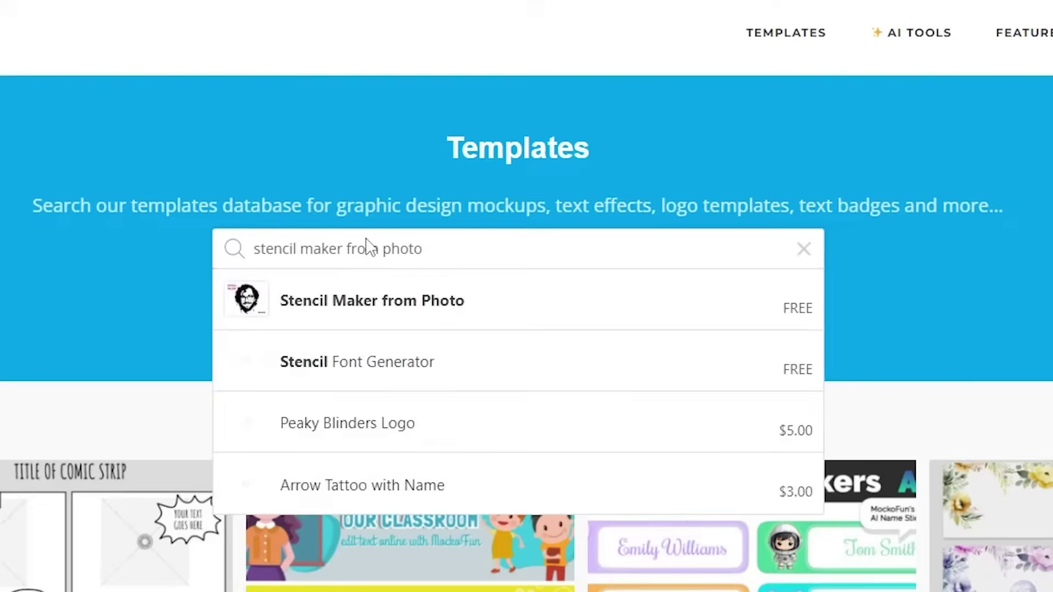
pyautogui.press('Return')
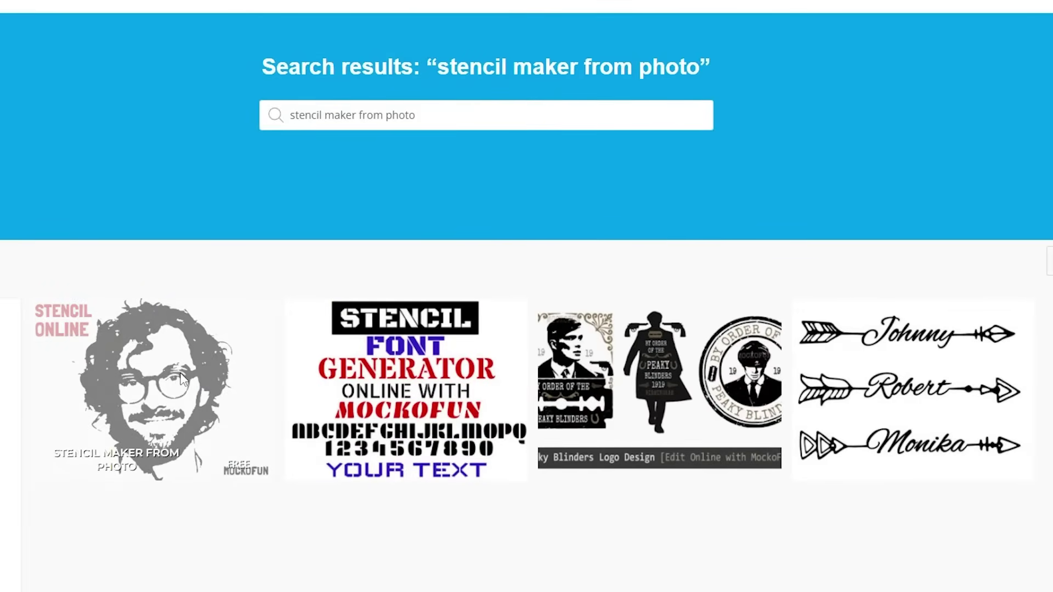
# - Open the Stencil Maker from Photo result, look over its page, and use the template
pyautogui.click(181, 378)
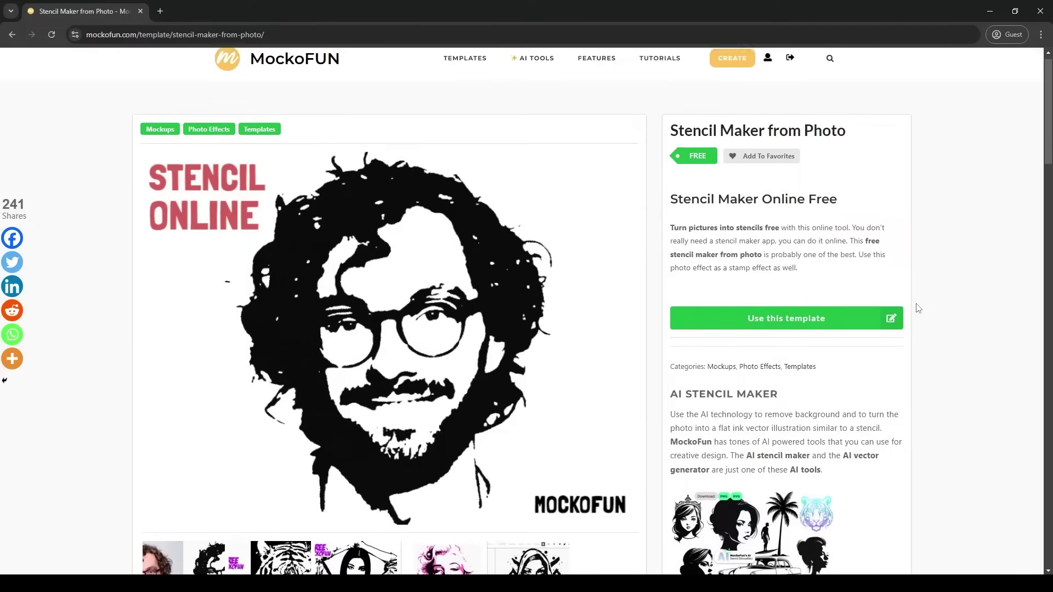
pyautogui.scroll(-4, 914, 306)
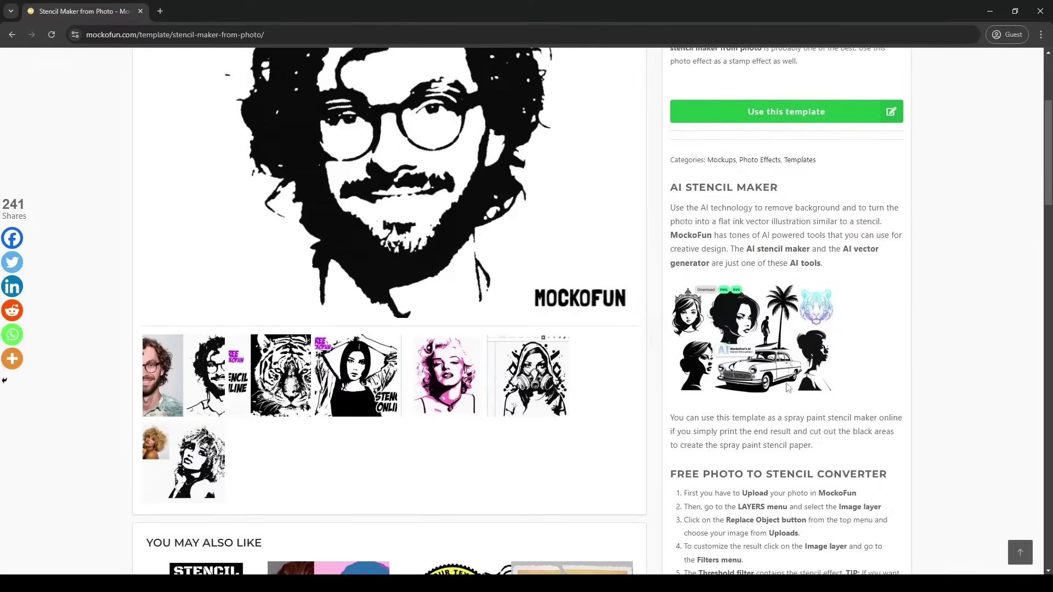
pyautogui.scroll(4, 945, 374)
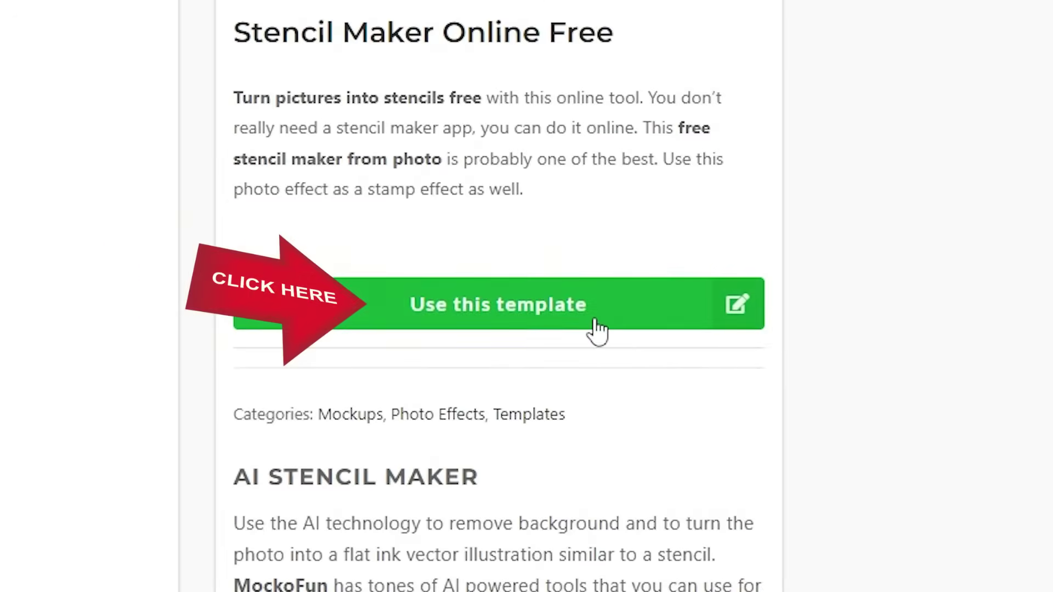
pyautogui.click(596, 323)
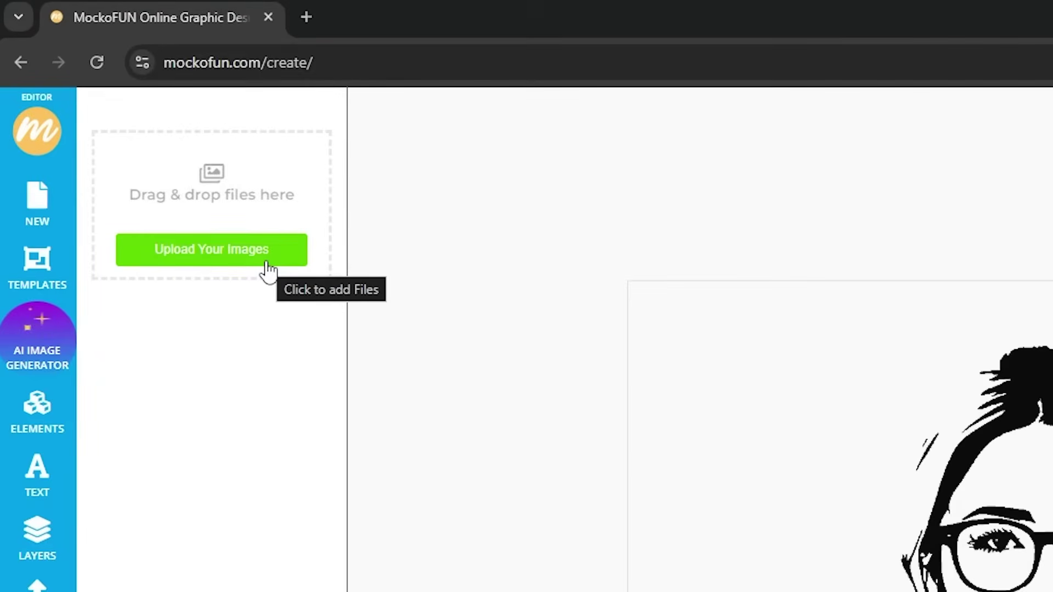
# - Show the Elements stock Photos gallery and scroll through the portraits
pyautogui.click(32, 420)
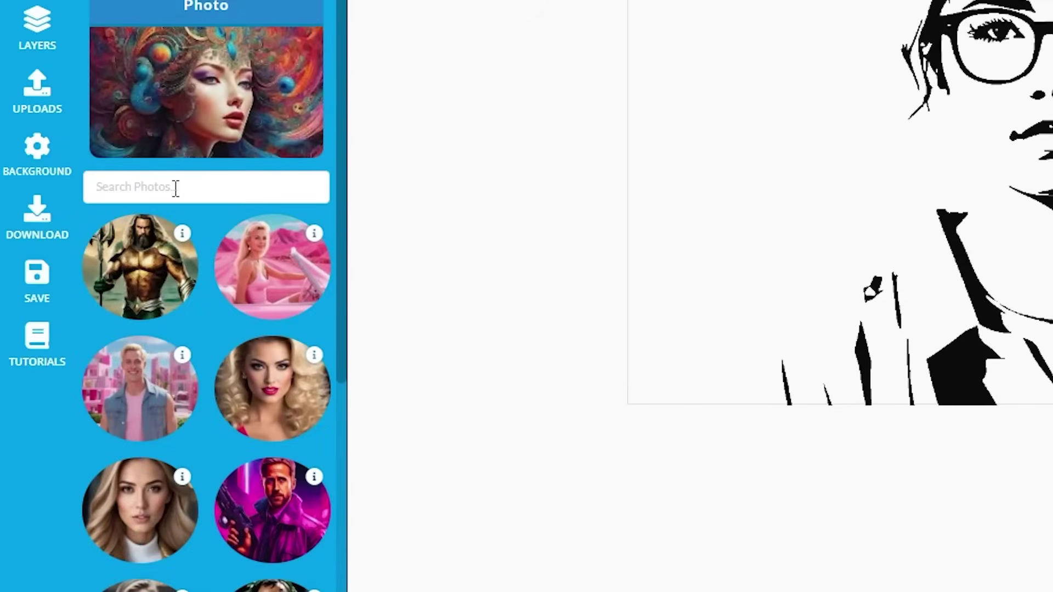
pyautogui.scroll(-4, 175, 188)
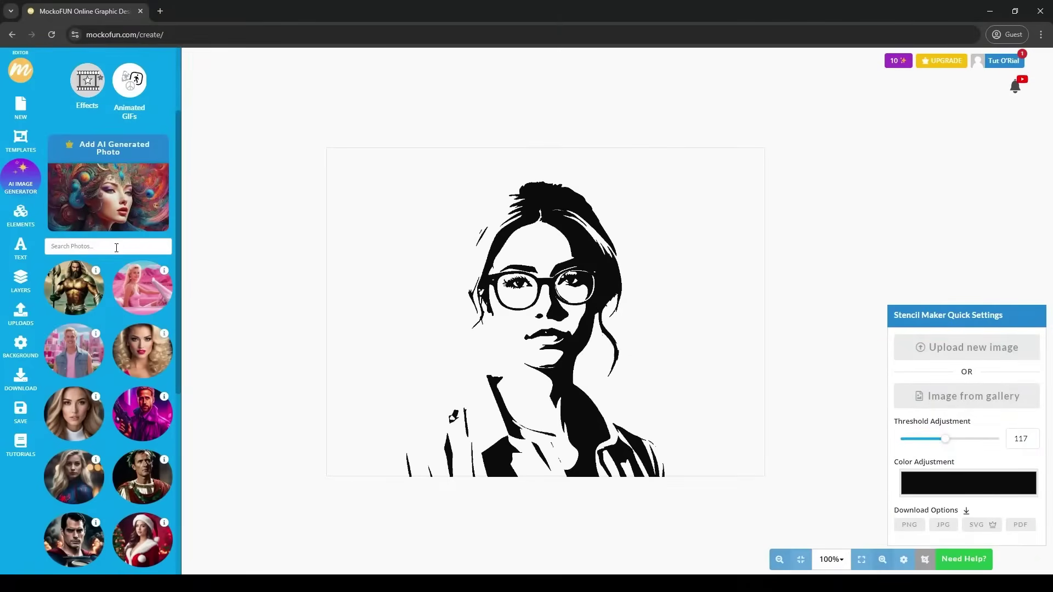
# - Upload the 'girl' photo to replace the template image as a stencil
pyautogui.click(950, 346)
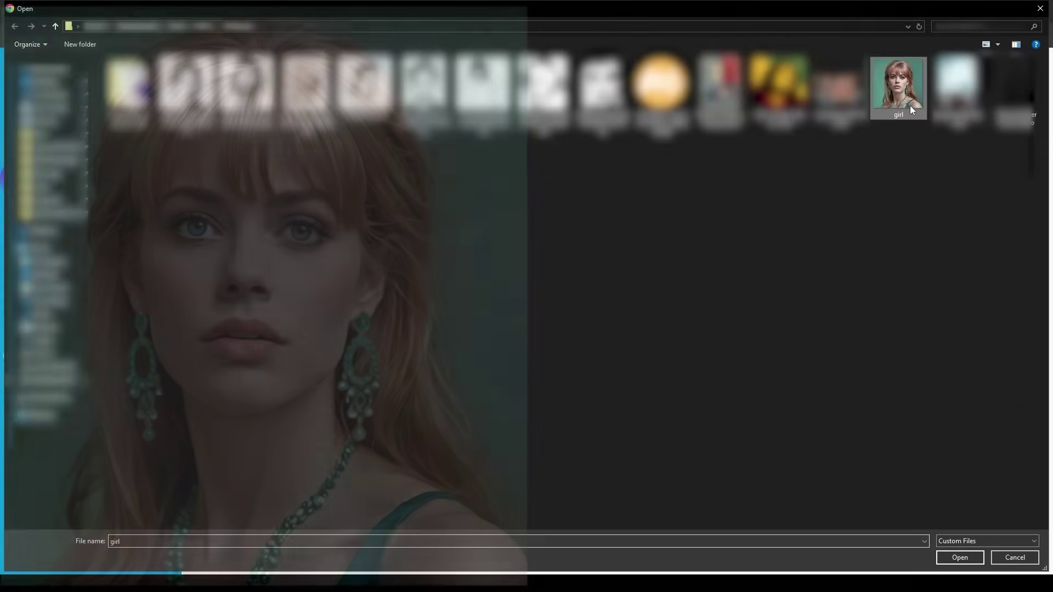
pyautogui.doubleClick(708, 235)
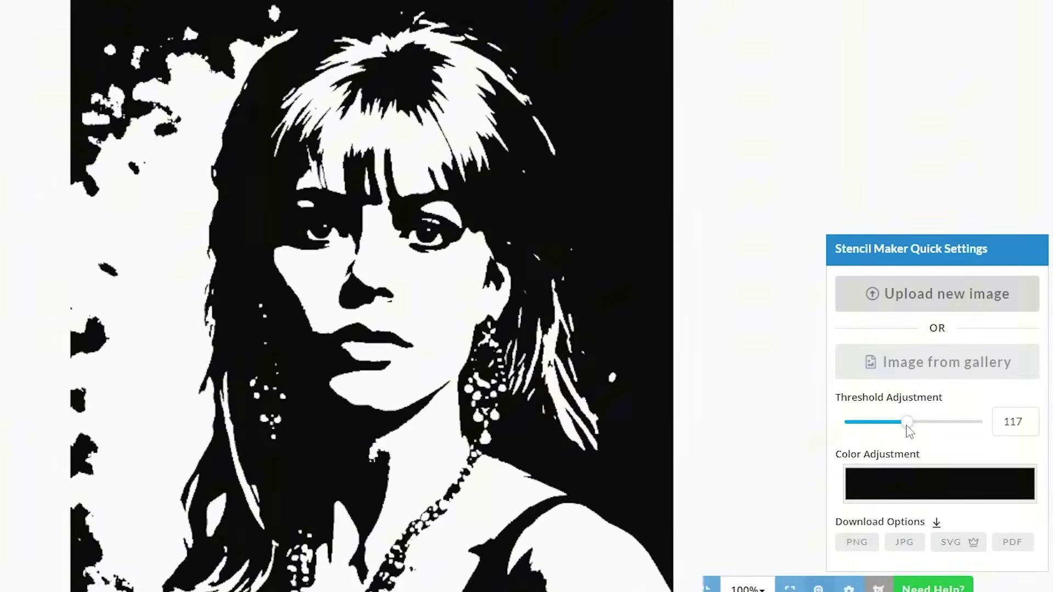
# - Adjust the stencil's Threshold slider and set its value to 100
pyautogui.moveTo(908, 431)
pyautogui.mouseDown()
pyautogui.moveTo(890, 430)
pyautogui.moveTo(916, 434)
pyautogui.moveTo(906, 432)
pyautogui.mouseUp()
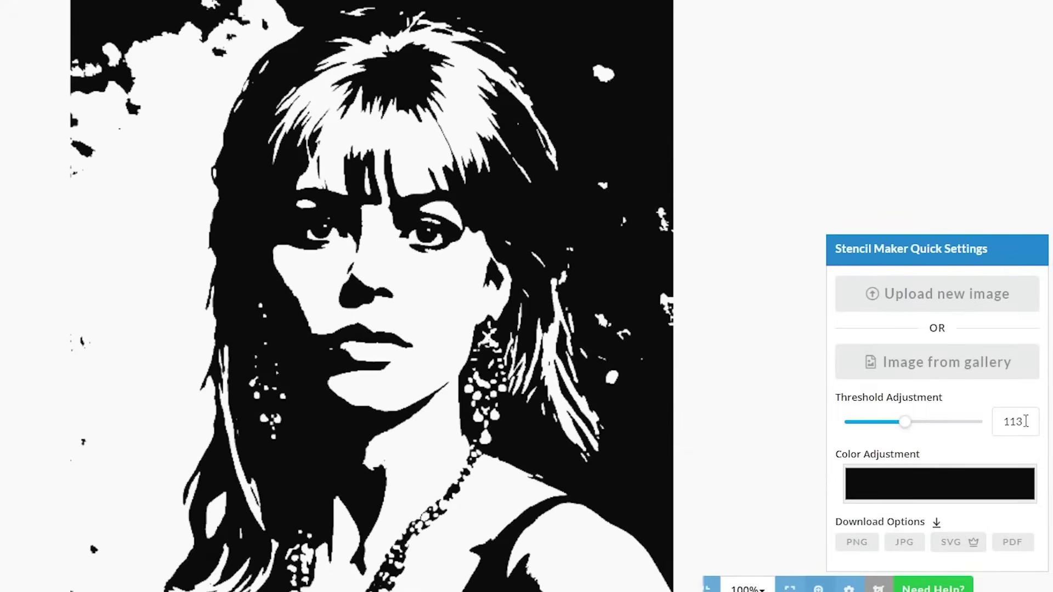
pyautogui.moveTo(1023, 423); pyautogui.dragTo(1000, 424)
pyautogui.write('100')
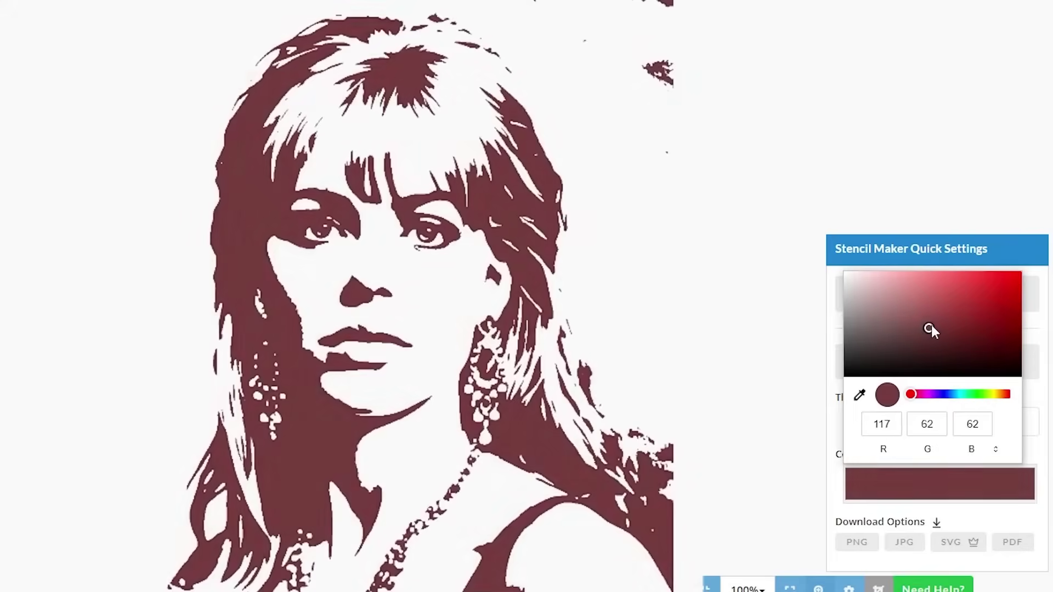
# - Try purple, cyan and olive green tints, then set the stencil colour to black (0, 0, 0)
pyautogui.click(926, 305)
pyautogui.click(928, 394)
pyautogui.click(956, 287)
pyautogui.click(993, 275)
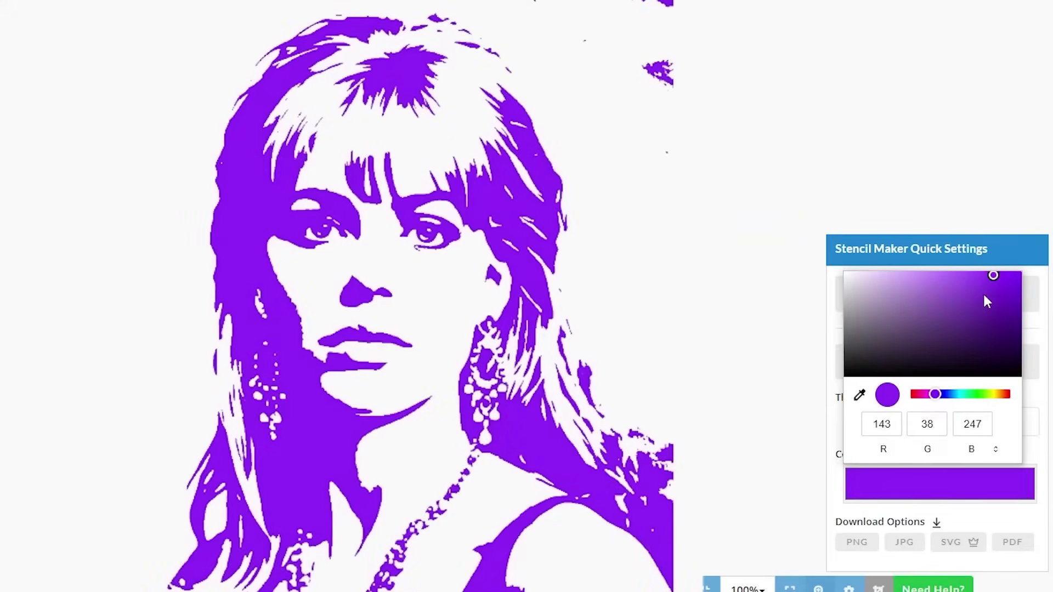
pyautogui.click(957, 394)
pyautogui.moveTo(965, 289); pyautogui.dragTo(896, 289)
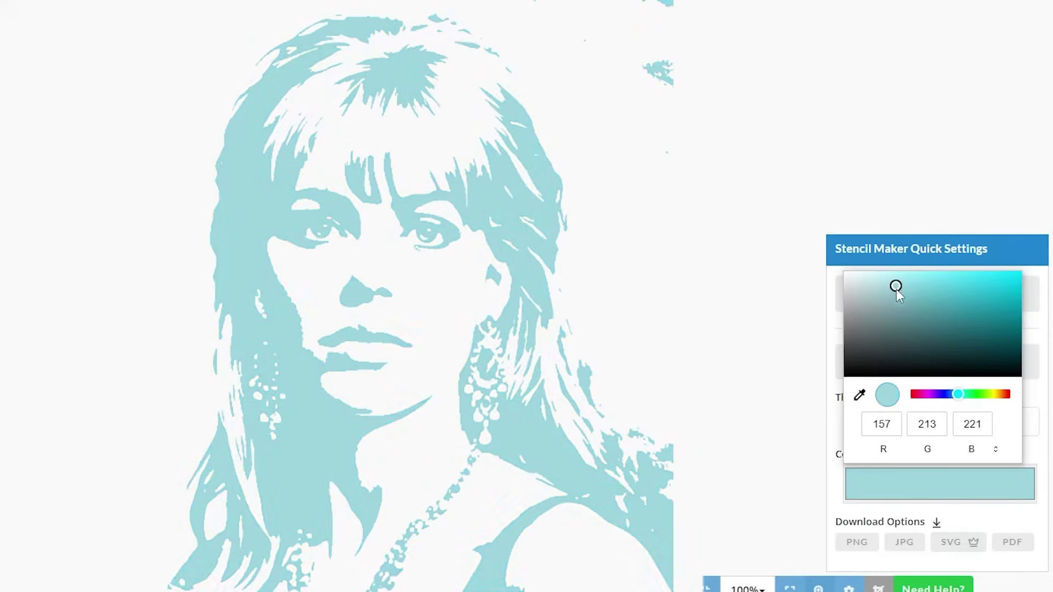
pyautogui.click(986, 394)
pyautogui.click(923, 309)
pyautogui.click(908, 324)
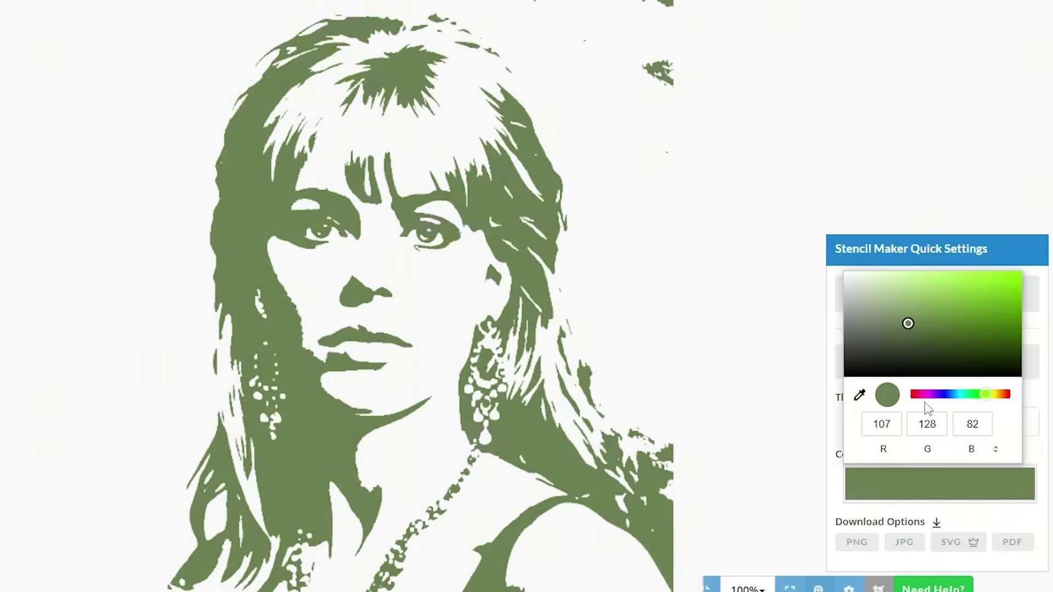
pyautogui.moveTo(894, 352); pyautogui.dragTo(822, 400)
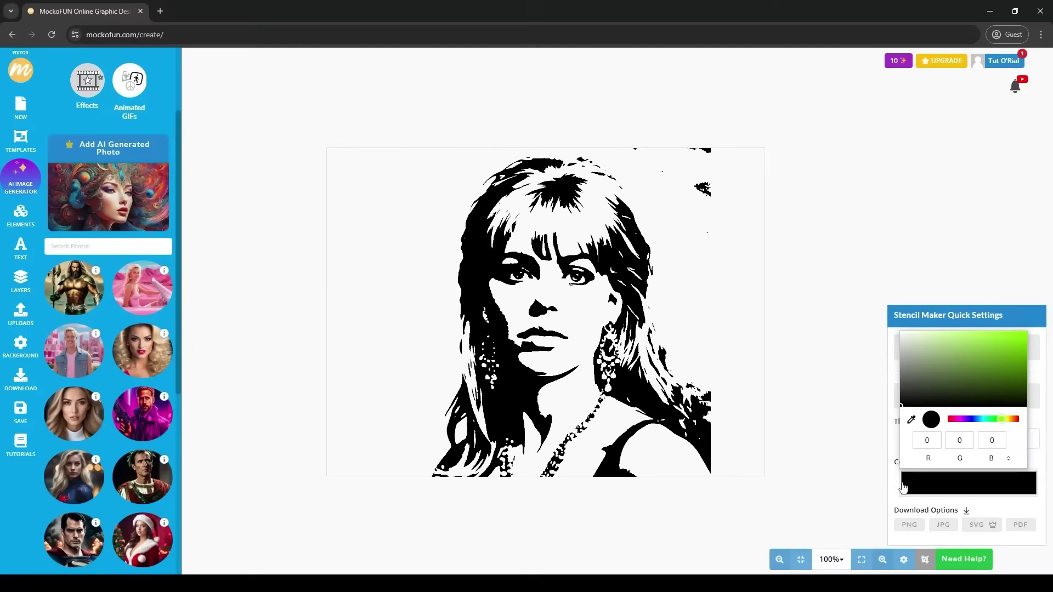
pyautogui.click(849, 490)
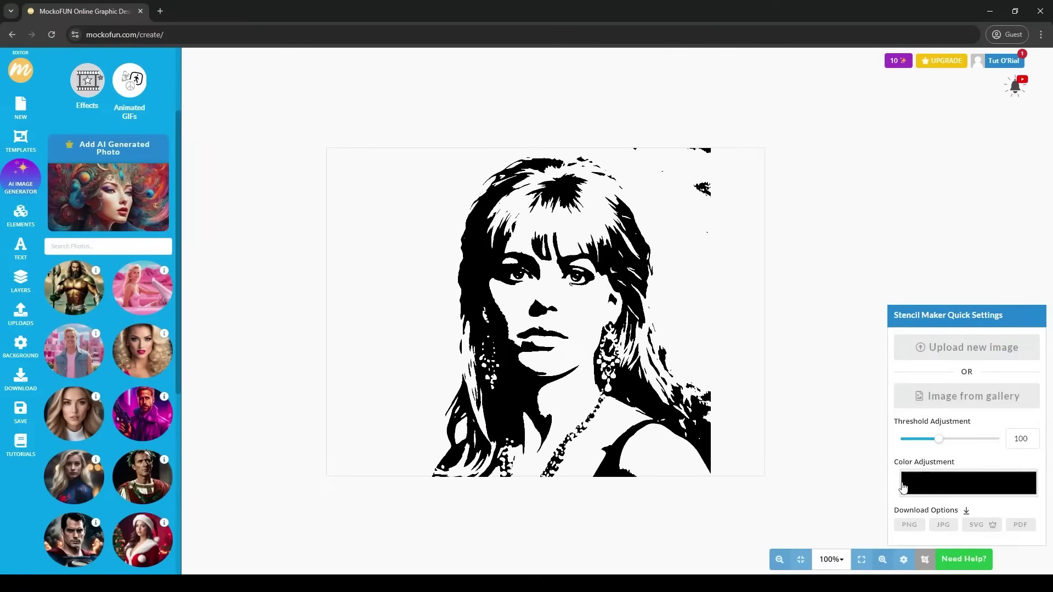
# - Select the stencil image on the canvas and display its applied filter stack
pyautogui.click(903, 487)
pyautogui.click(570, 386)
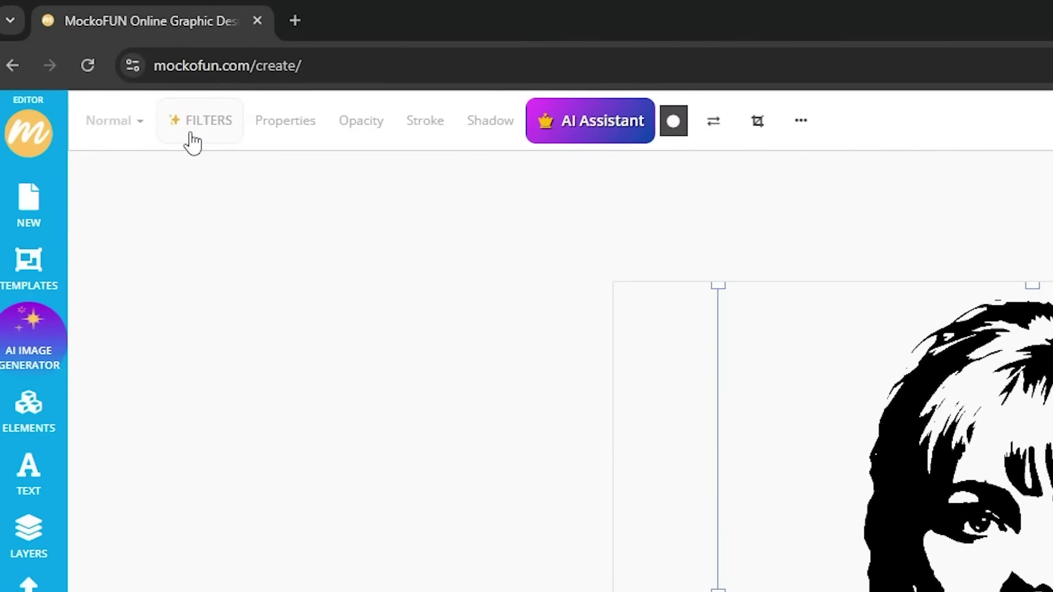
pyautogui.click(193, 141)
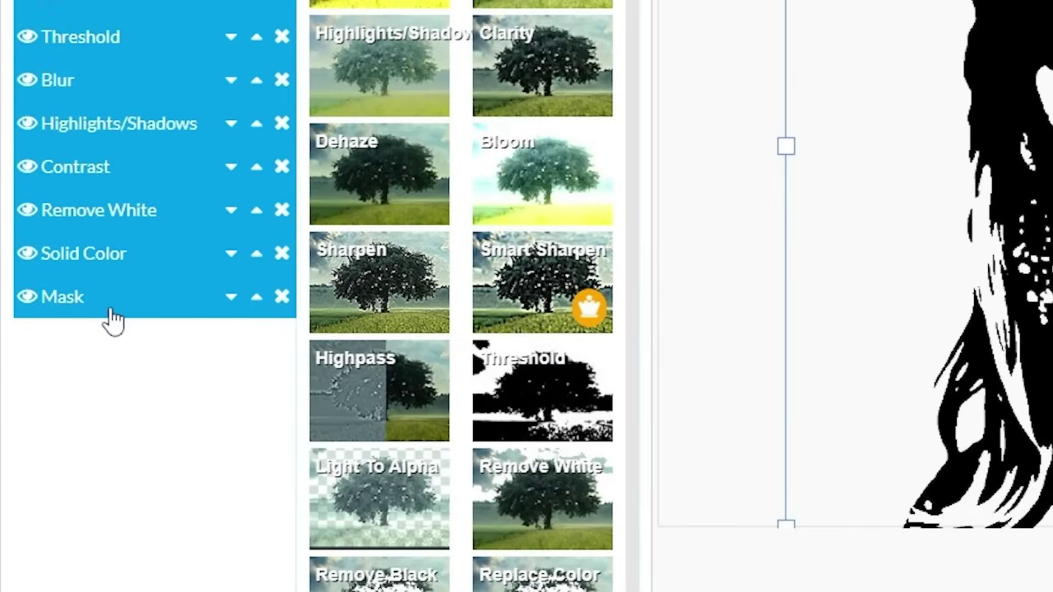
# - Set up Paint Mask in Hide mode with brush size 31 and adjusted edge softness
pyautogui.click(111, 311)
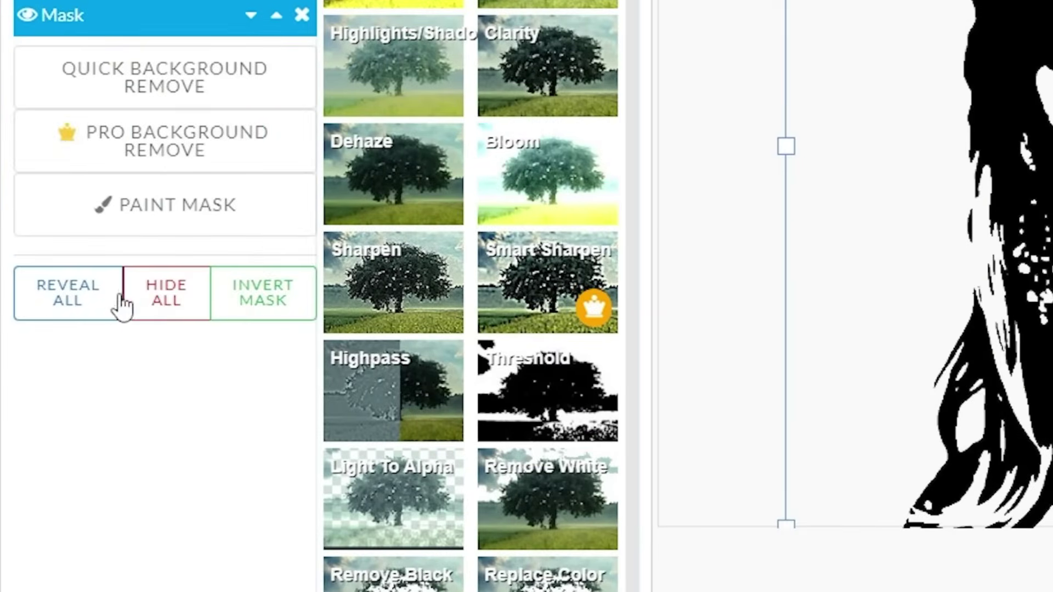
pyautogui.click(131, 209)
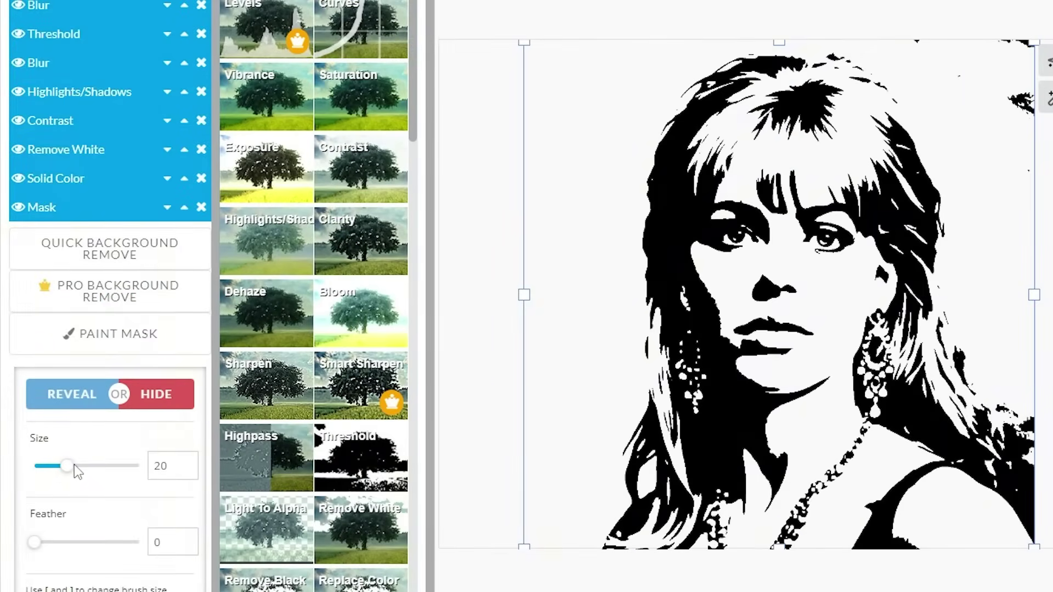
pyautogui.moveTo(70, 465); pyautogui.dragTo(88, 468)
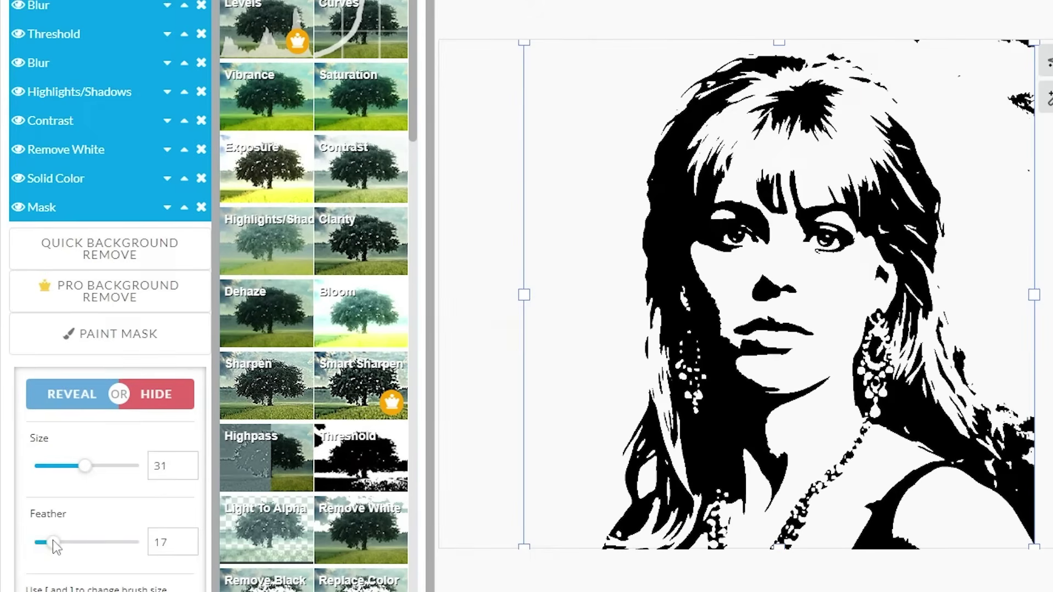
pyautogui.moveTo(95, 543); pyautogui.dragTo(25, 546)
# - Paint out the stray black specks near the hair, right edge and top-right corner
pyautogui.moveTo(949, 280); pyautogui.dragTo(950, 304)
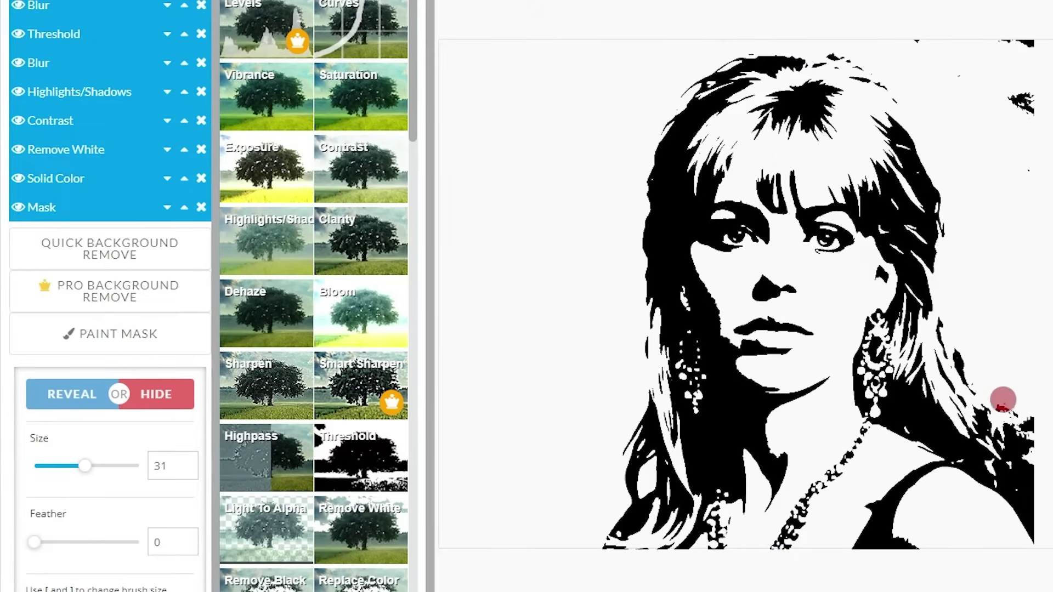
pyautogui.moveTo(1003, 400); pyautogui.dragTo(1024, 416)
pyautogui.moveTo(1011, 99); pyautogui.dragTo(1011, 40)
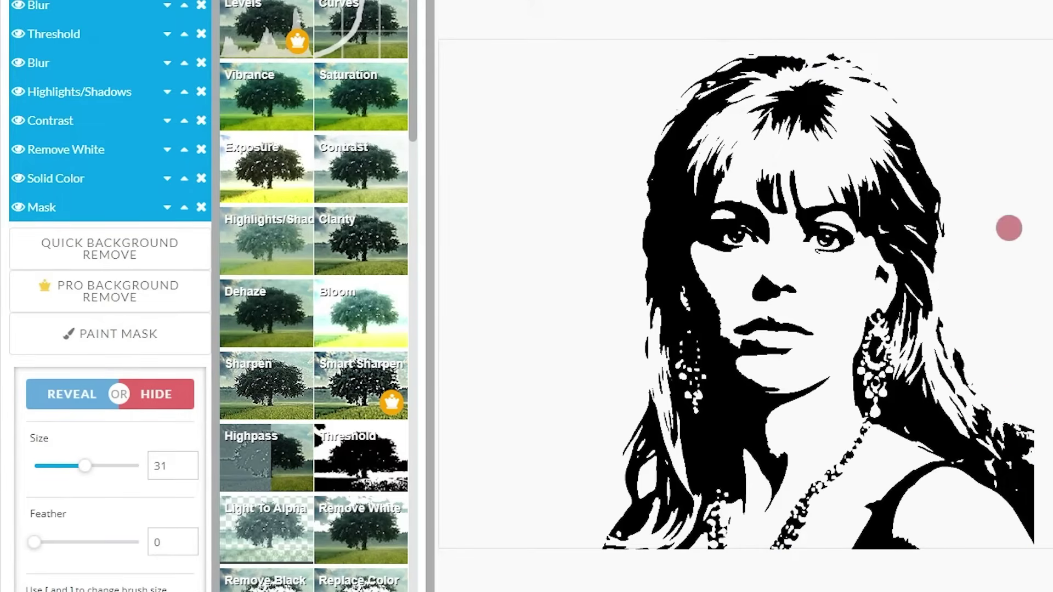
pyautogui.scroll(-2, 329, 537)
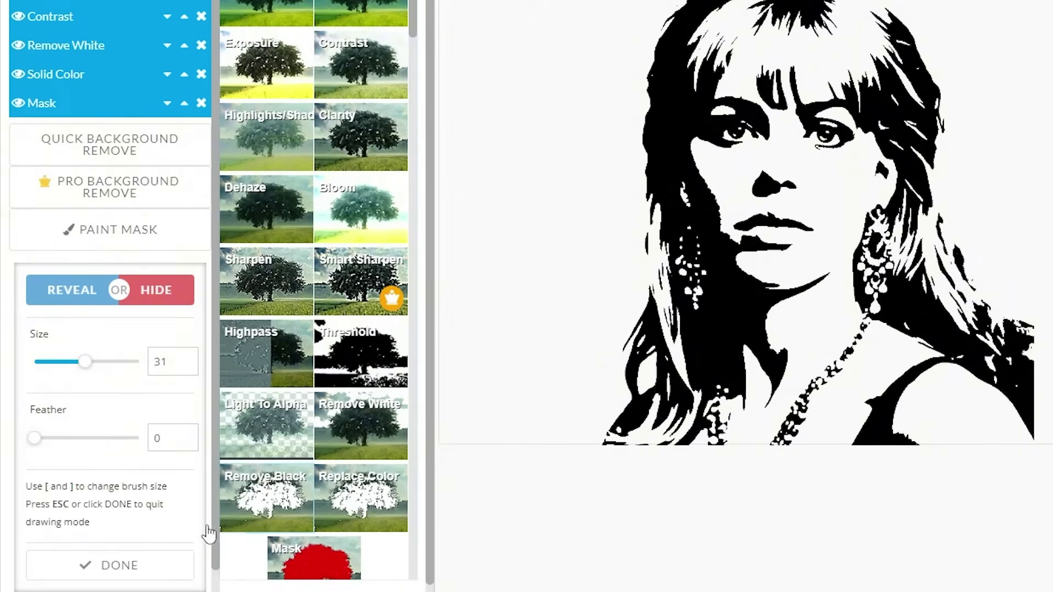
pyautogui.click(182, 569)
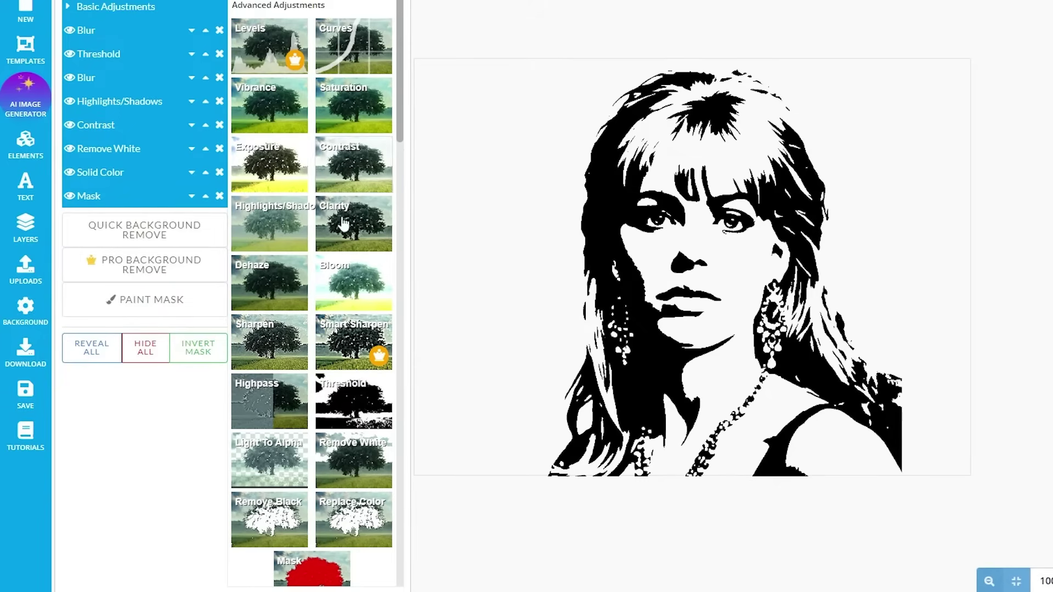
pyautogui.scroll(-1, 373, 483)
pyautogui.scroll(-12, 375, 490)
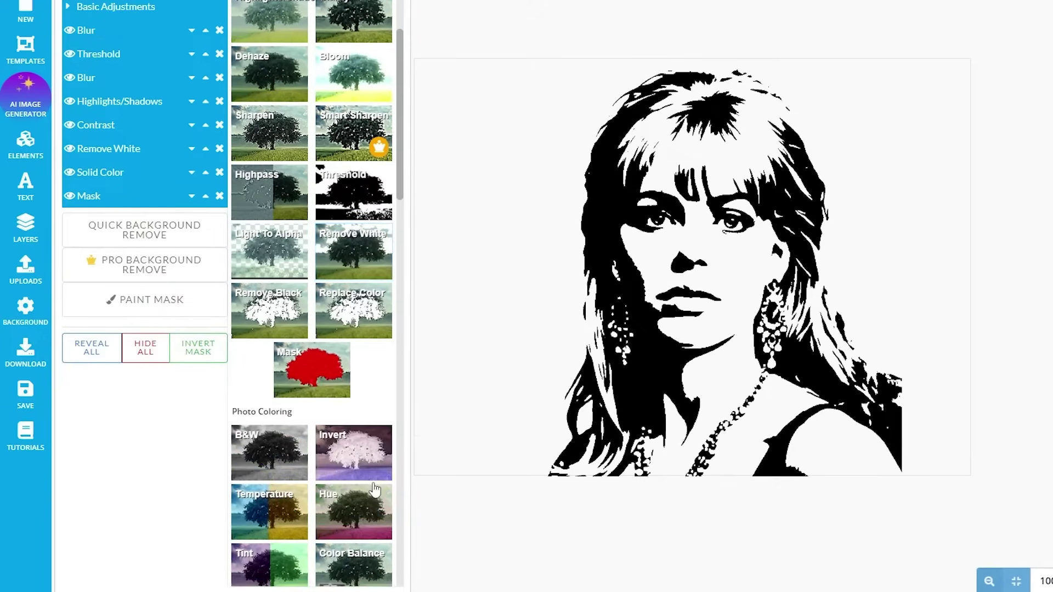
pyautogui.scroll(-10, 375, 490)
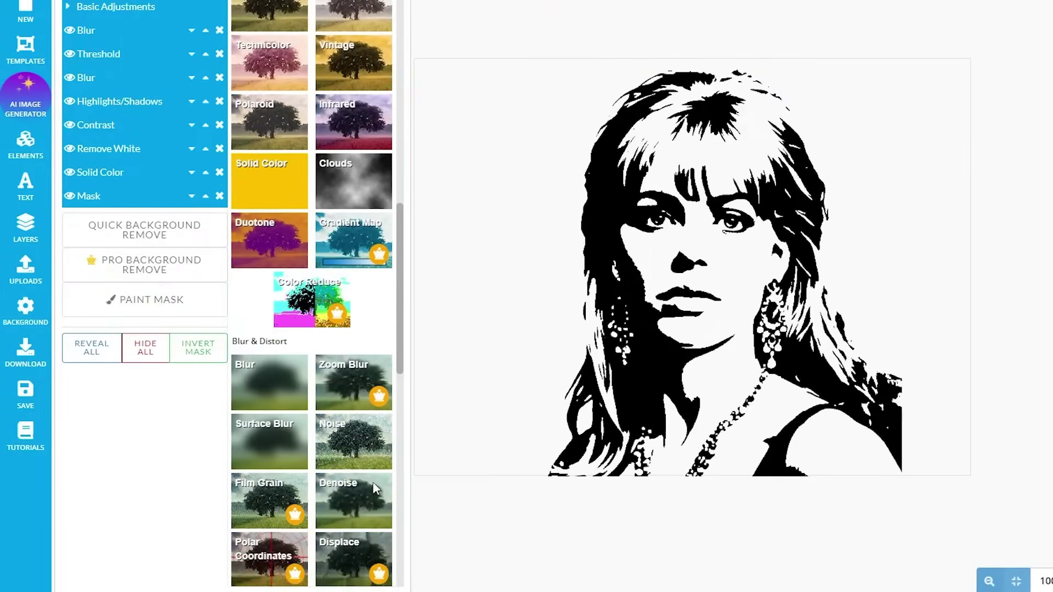
pyautogui.scroll(-4, 375, 489)
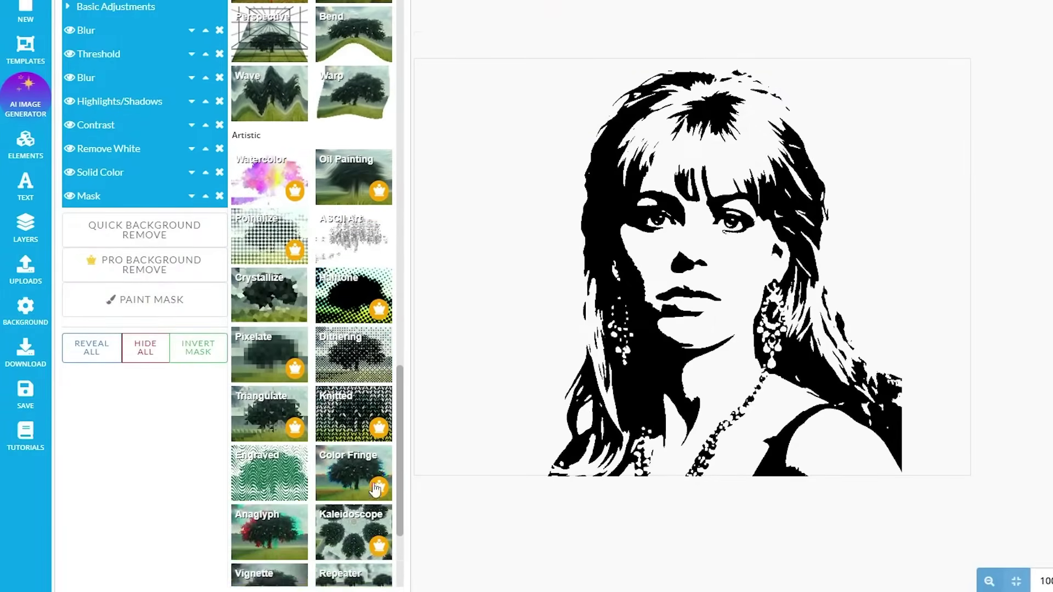
pyautogui.scroll(4, 373, 488)
pyautogui.scroll(8, 375, 489)
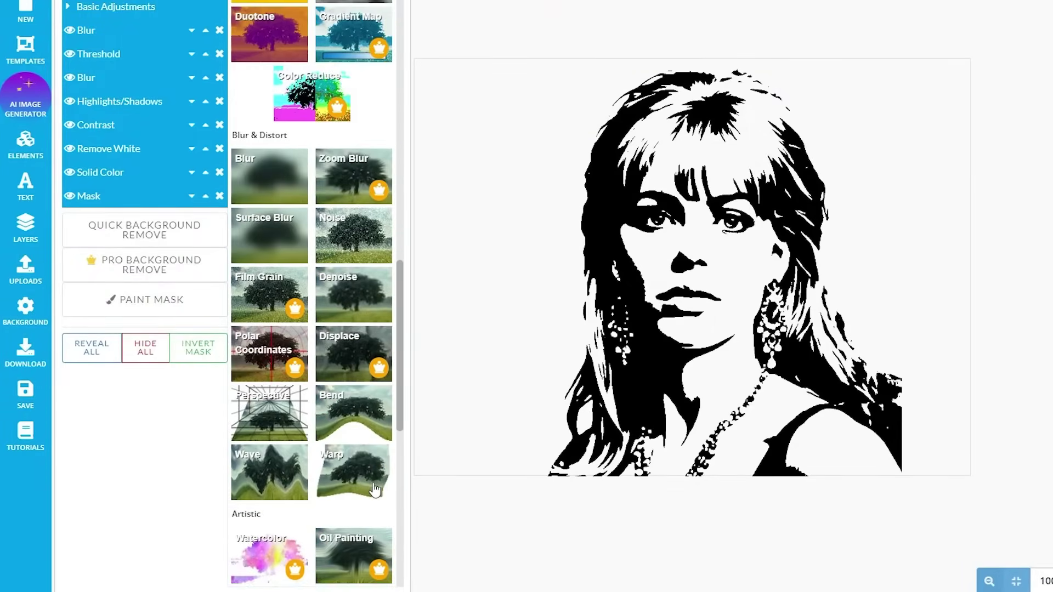
pyautogui.scroll(10, 374, 489)
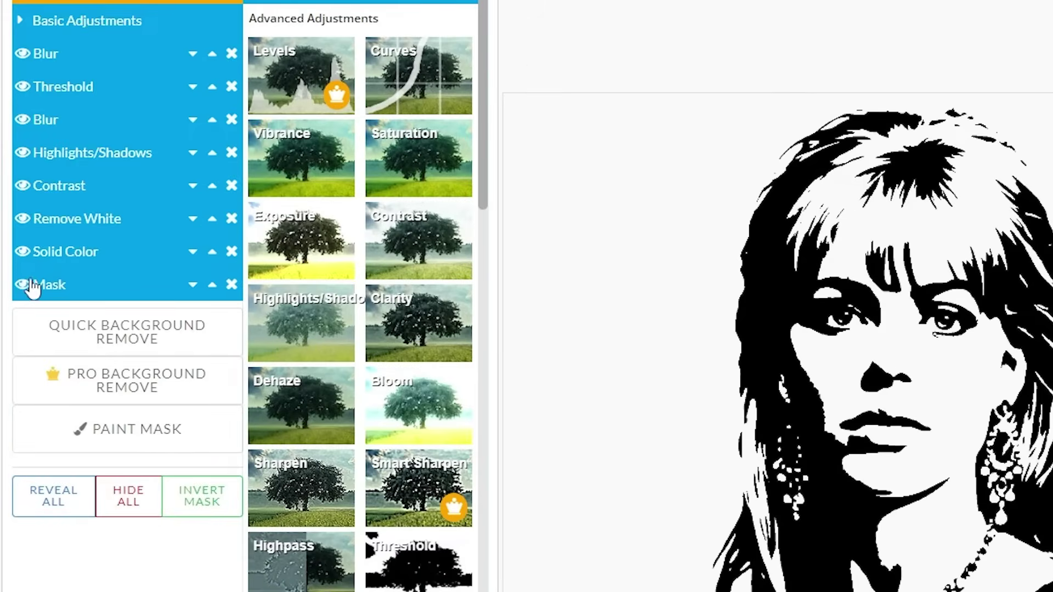
pyautogui.click(21, 220)
pyautogui.click(21, 221)
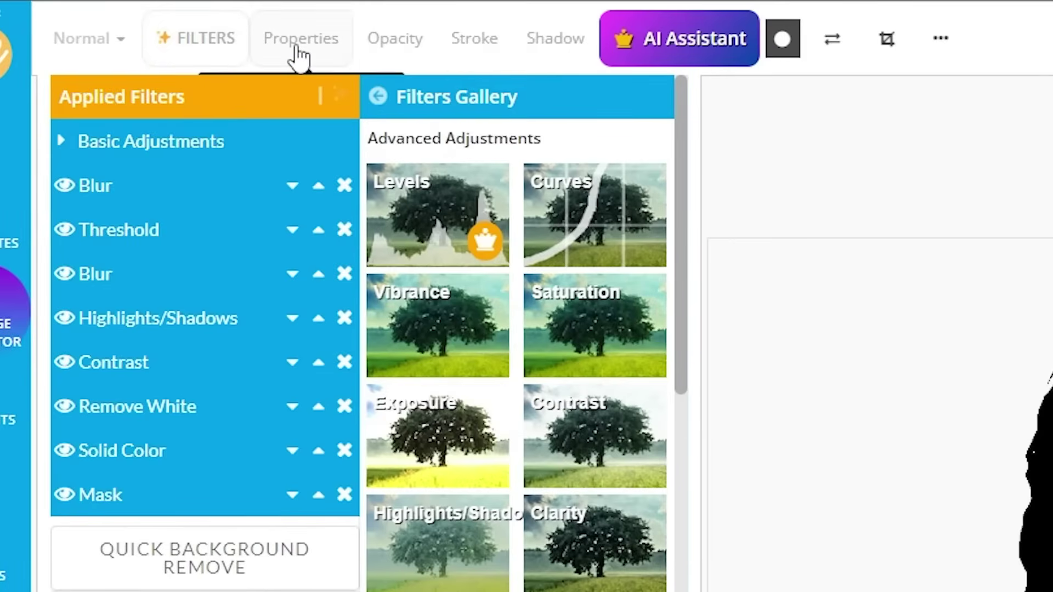
# - Set the portrait layer's W(%) and H(%) both to 100 in Properties
pyautogui.click(299, 52)
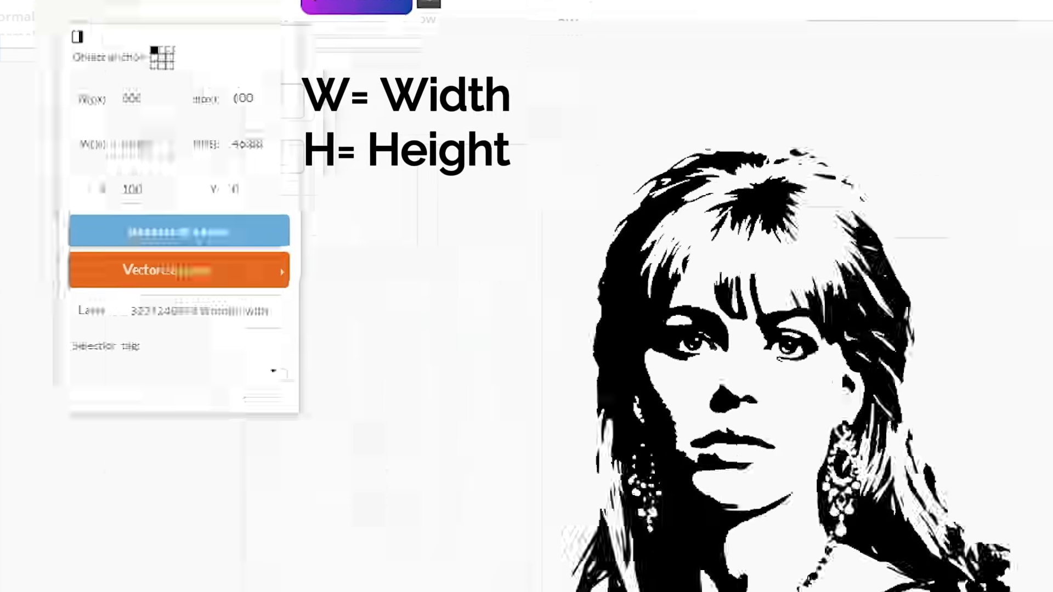
pyautogui.doubleClick(384, 254)
pyautogui.write('100')
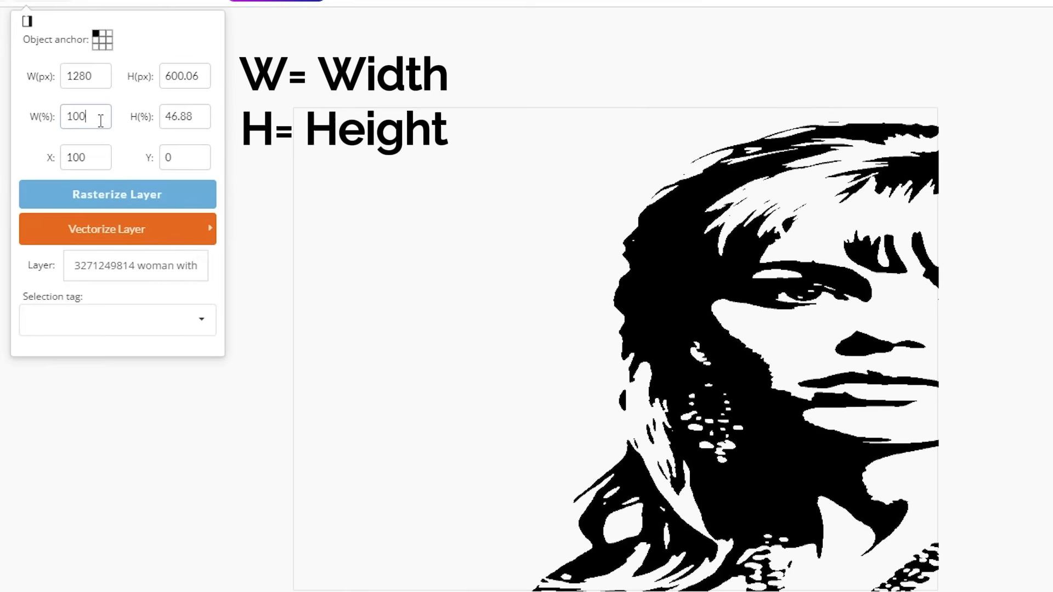
pyautogui.doubleClick(176, 122)
pyautogui.write('100')
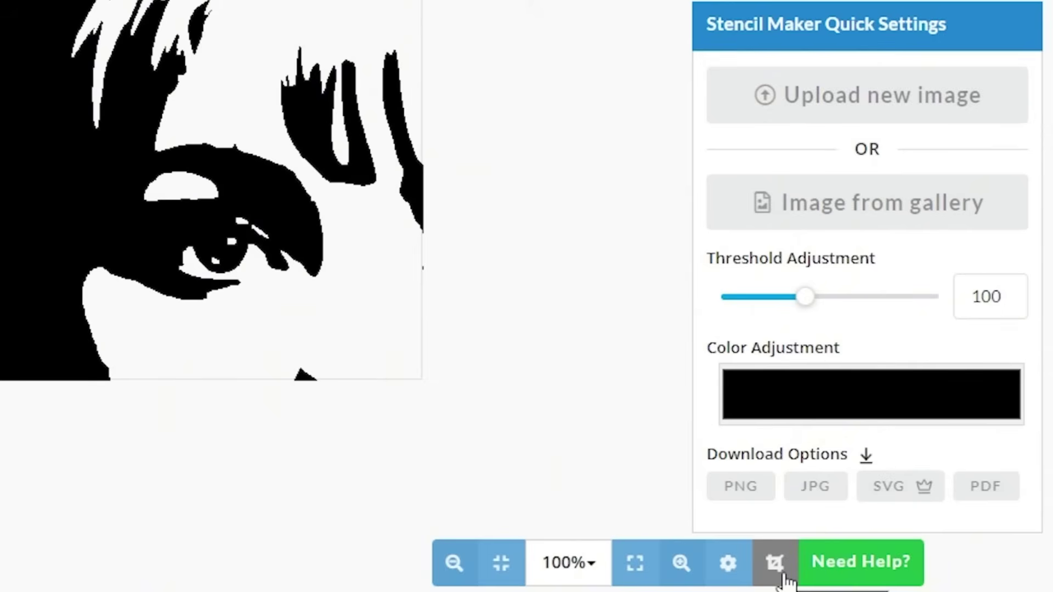
# - Apply Trim To Content from the crop options to fit the canvas to the portrait
pyautogui.click(785, 579)
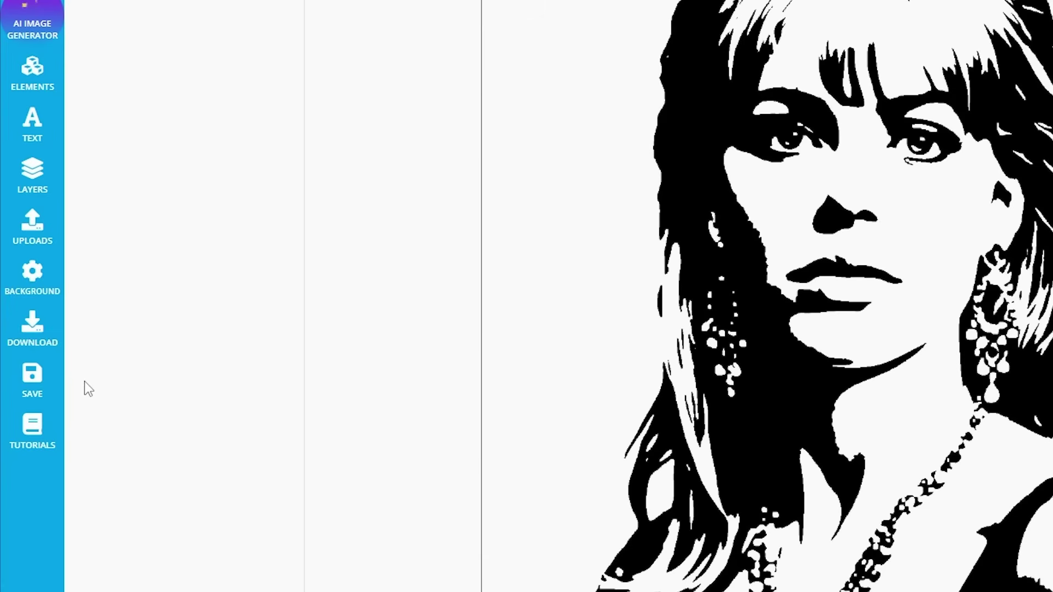
# - Download the trimmed stencil as a PNG High quality image
pyautogui.click(36, 392)
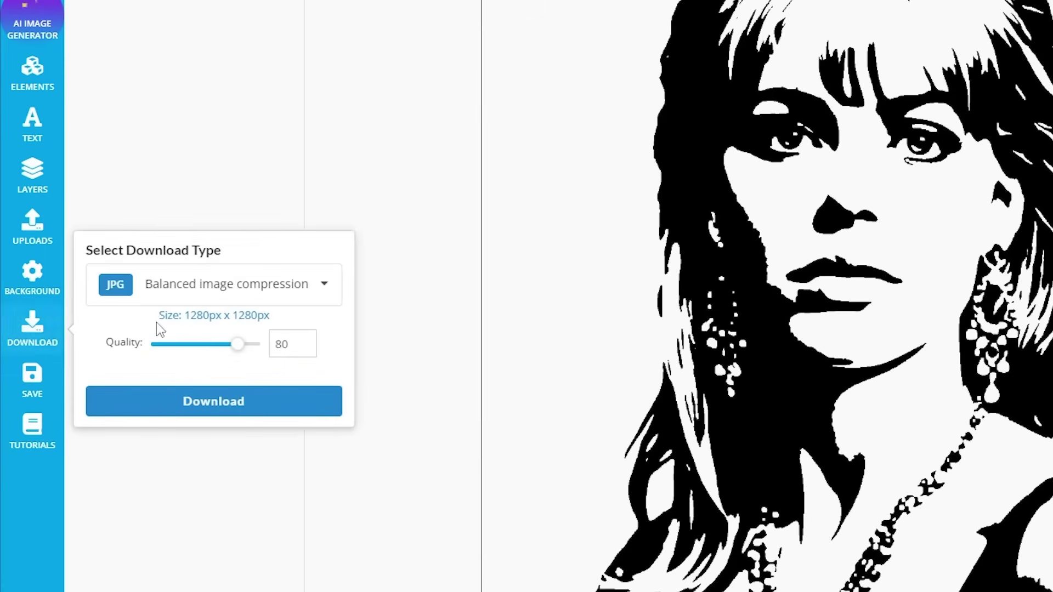
pyautogui.click(288, 302)
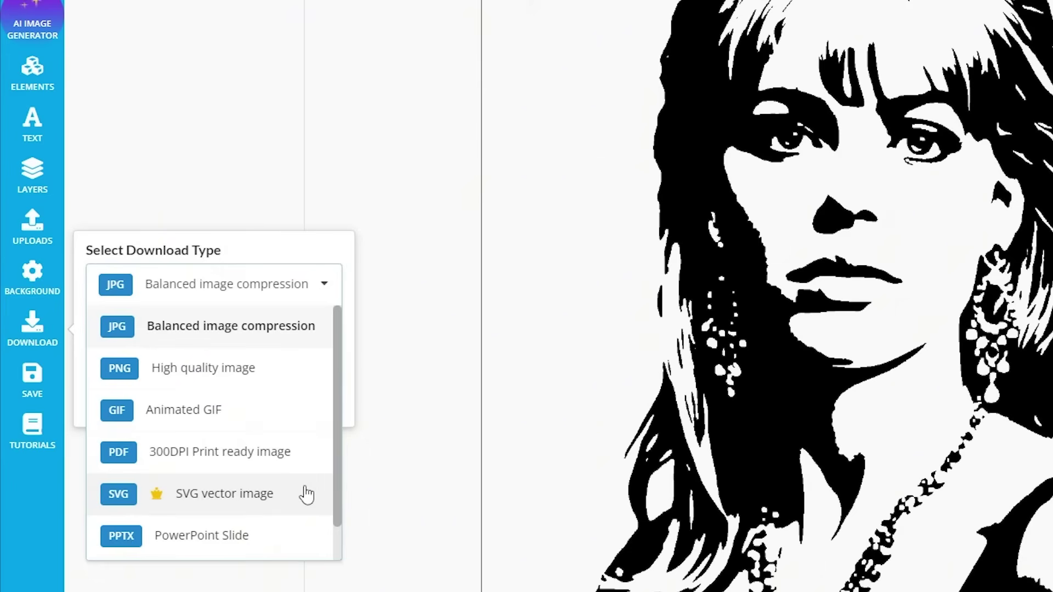
pyautogui.click(287, 378)
pyautogui.click(287, 374)
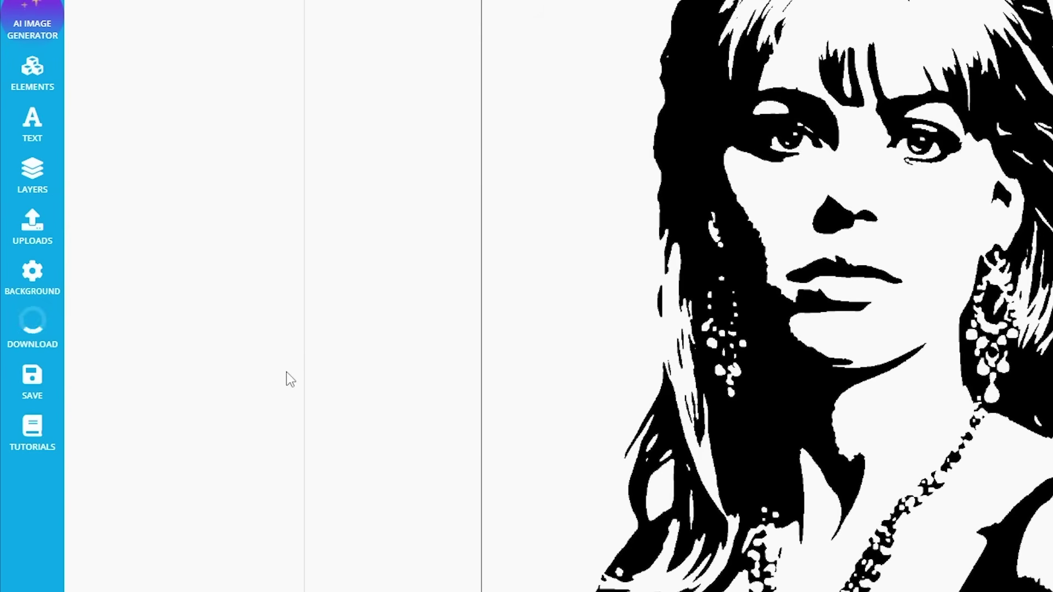